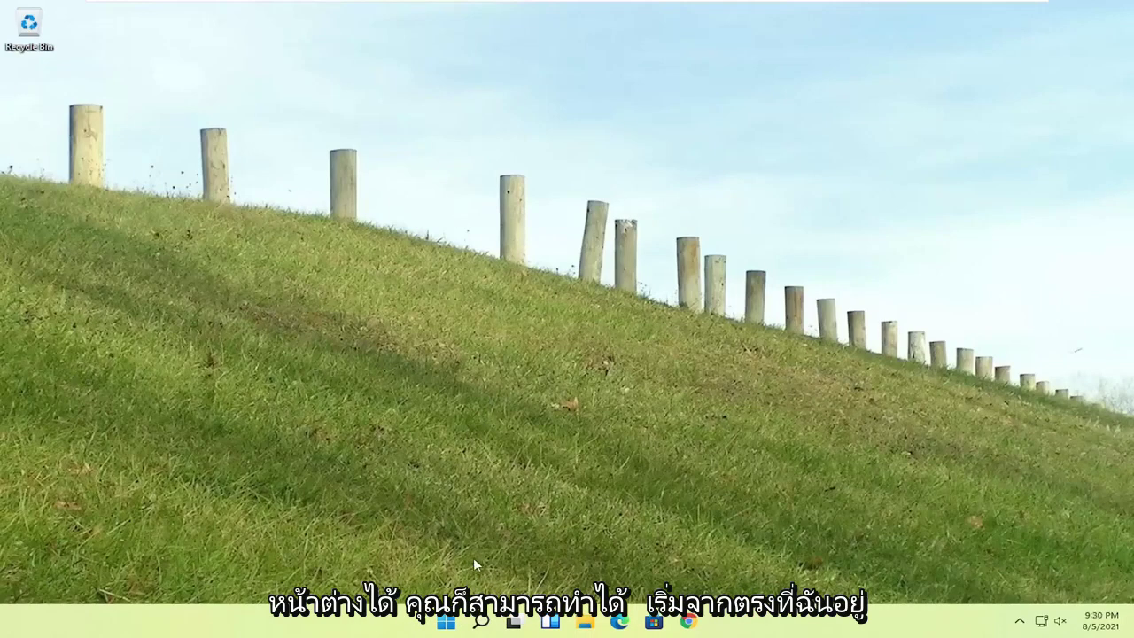
- From the Start button's Shut down or sign out menu, Shift-restart into the recovery options
right_click(448, 623)
mouse_move(460, 571)
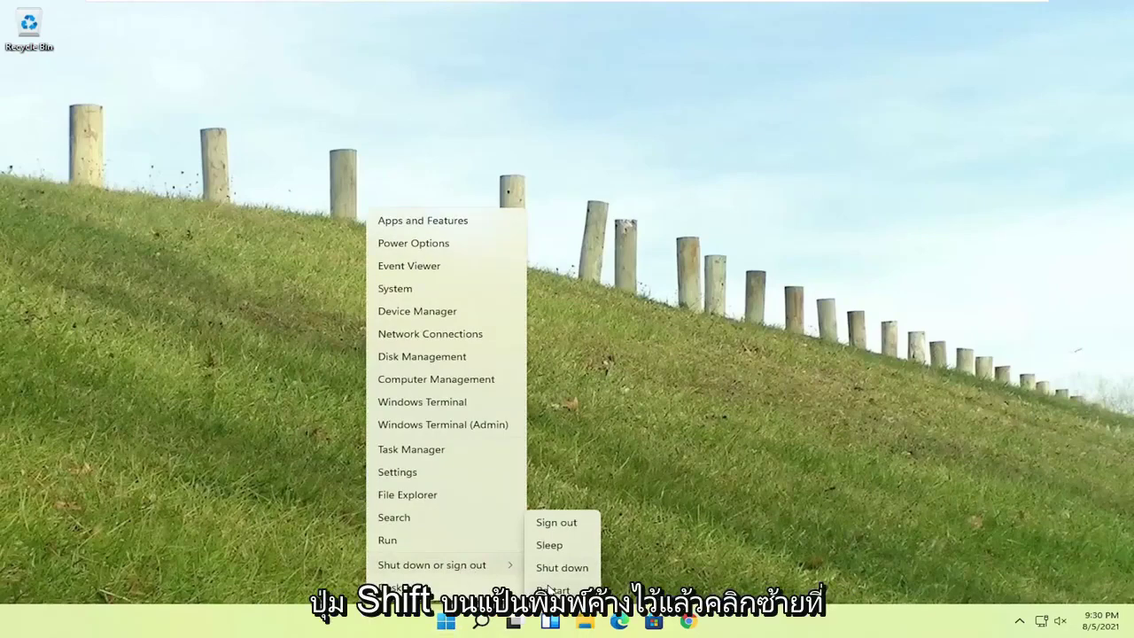
shift+click(550, 591)
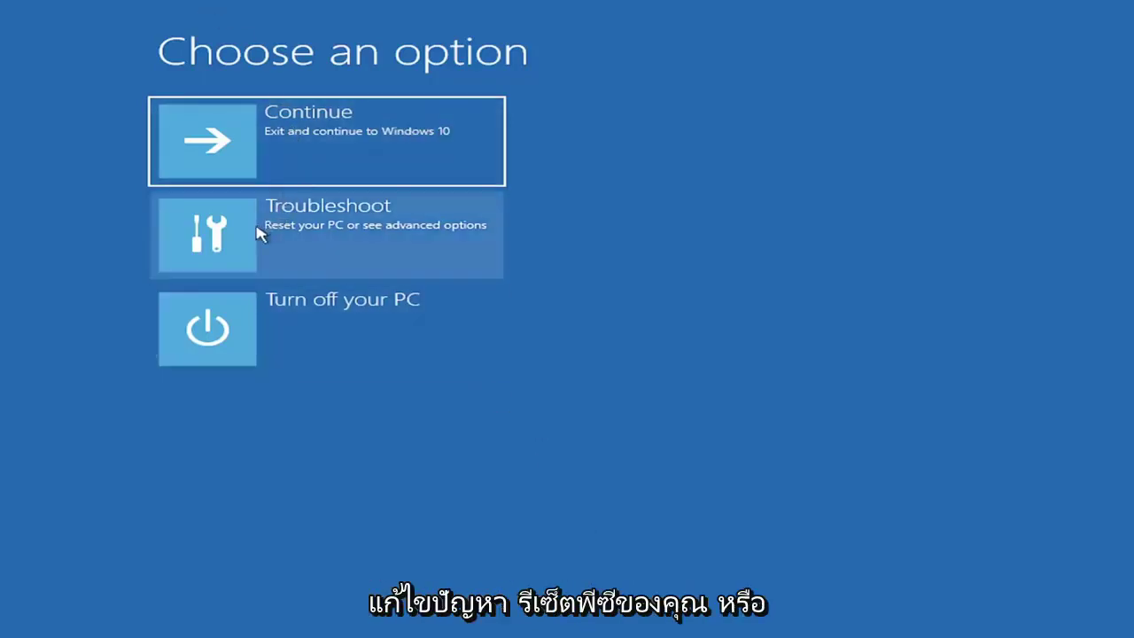
- Check the Reset this PC choices under Troubleshoot, then return to the Troubleshoot page
click(369, 233)
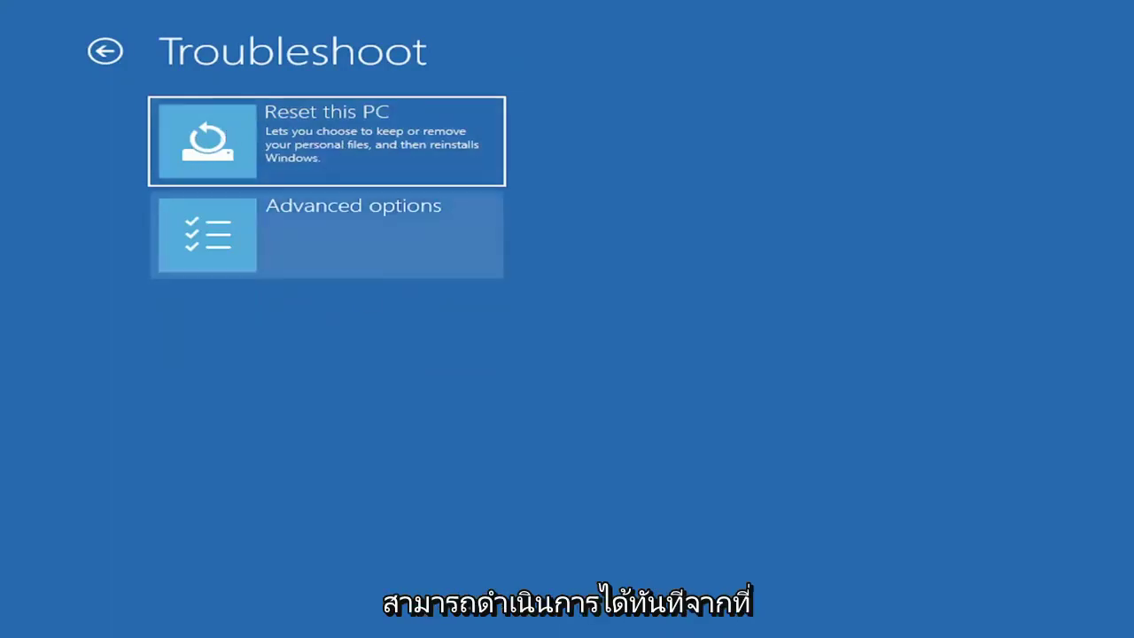
click(273, 155)
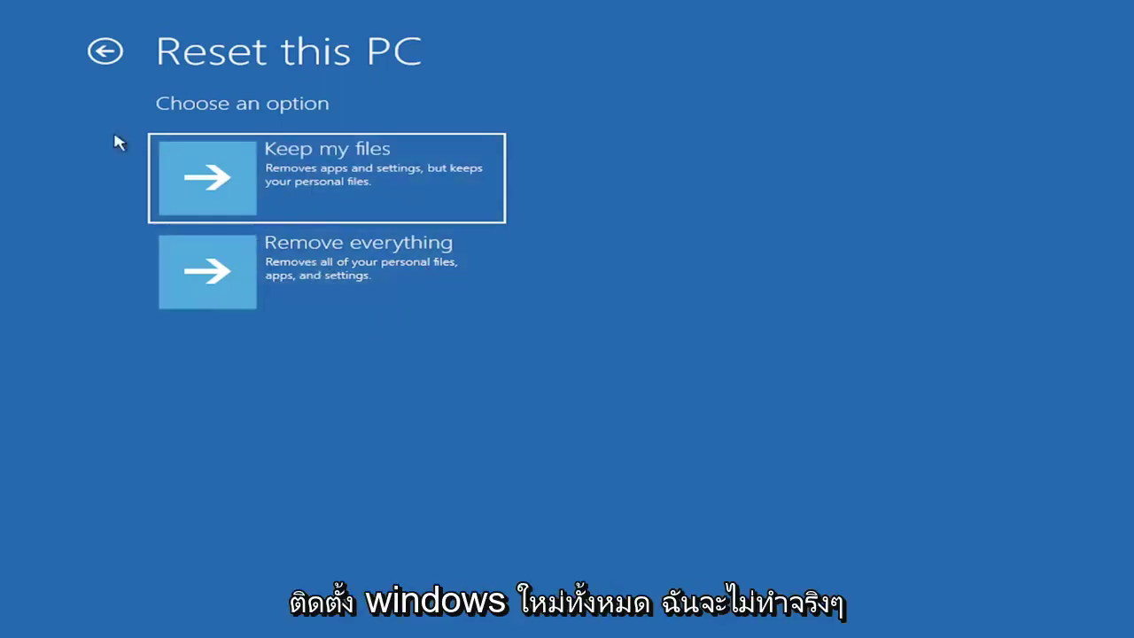
click(107, 55)
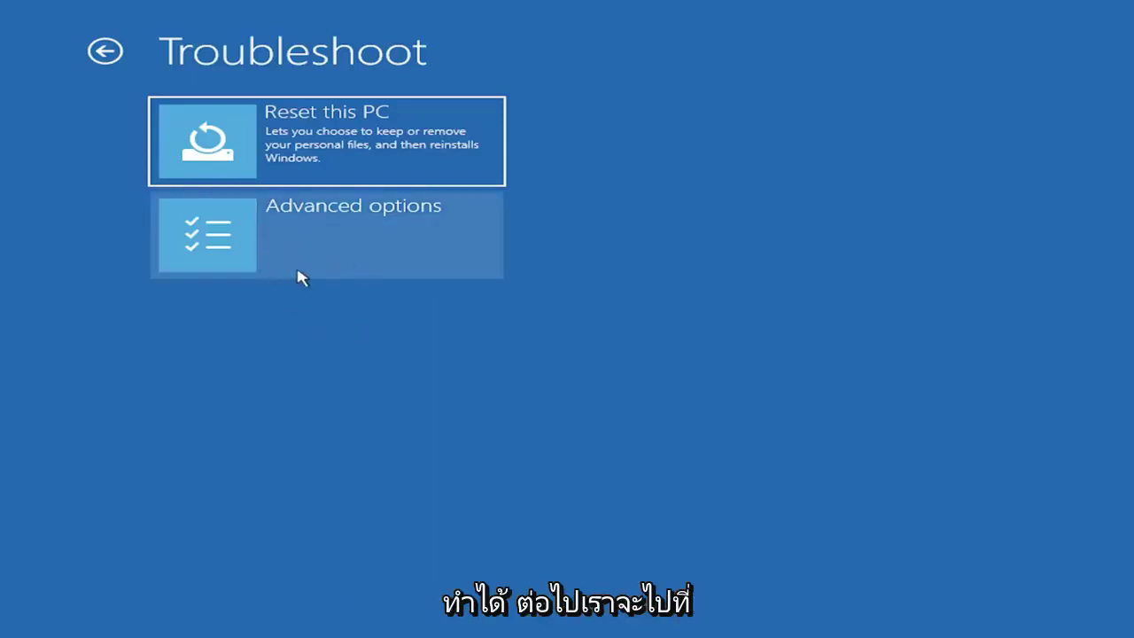
click(332, 248)
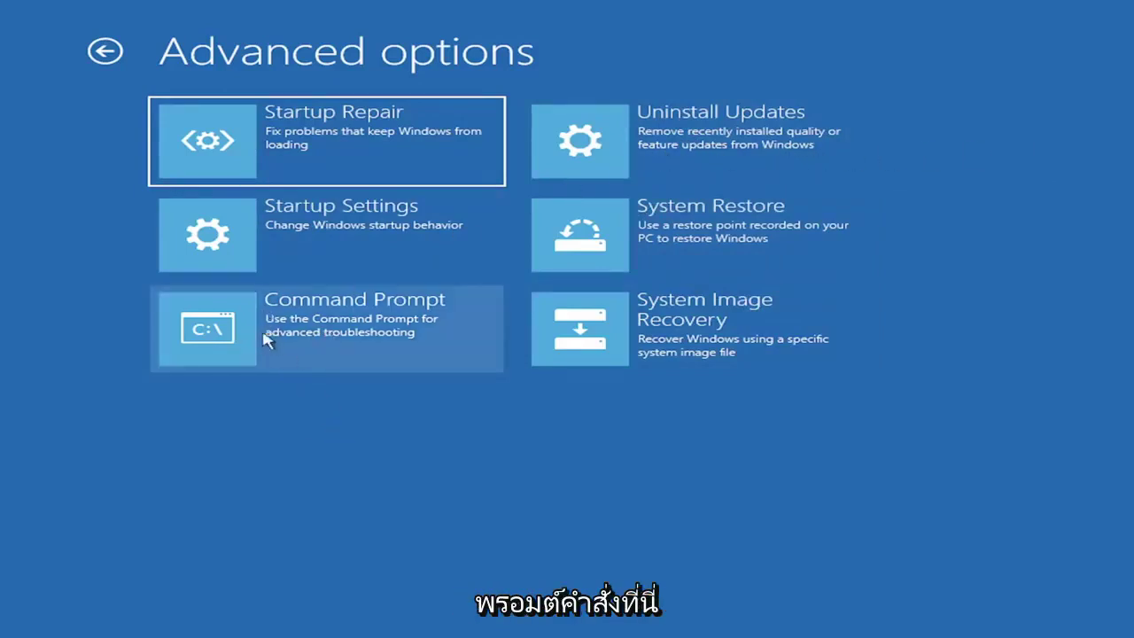
- Launch the administrator Command Prompt from the Advanced options screen
click(330, 332)
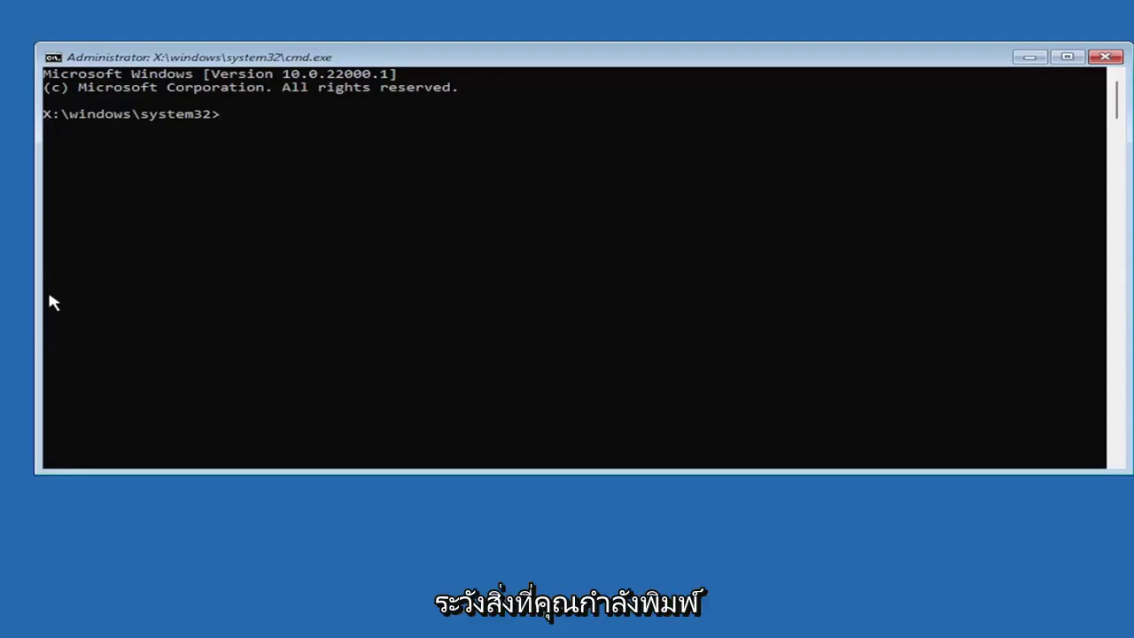
- Run Bootrec /fixmbr in the console to repair the master boot record
click(361, 176)
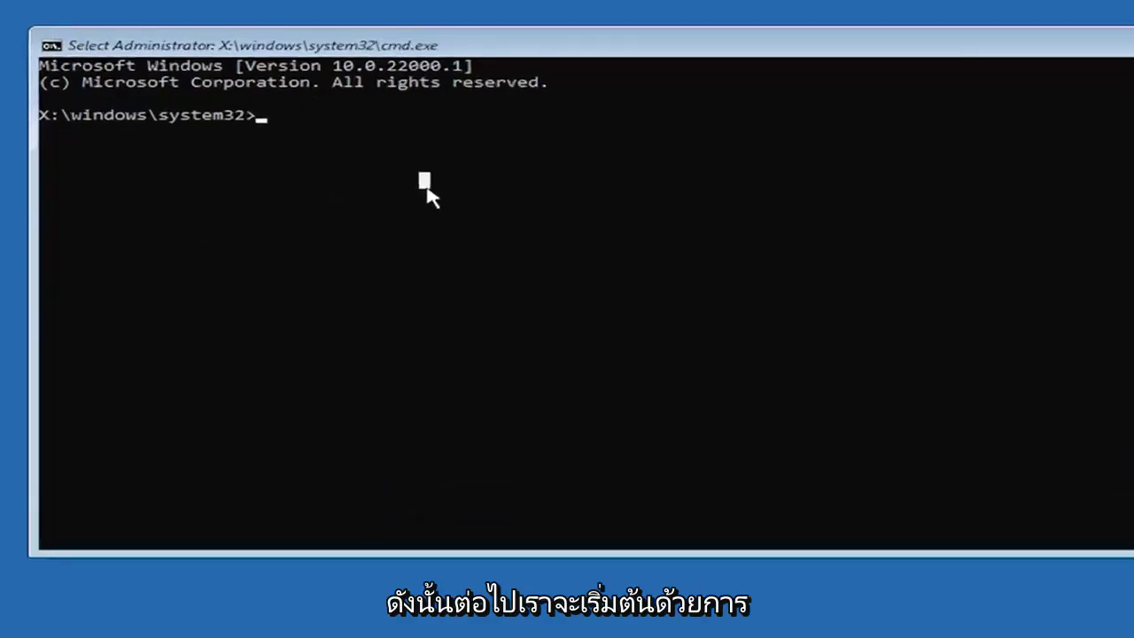
text(B)
text(oo)
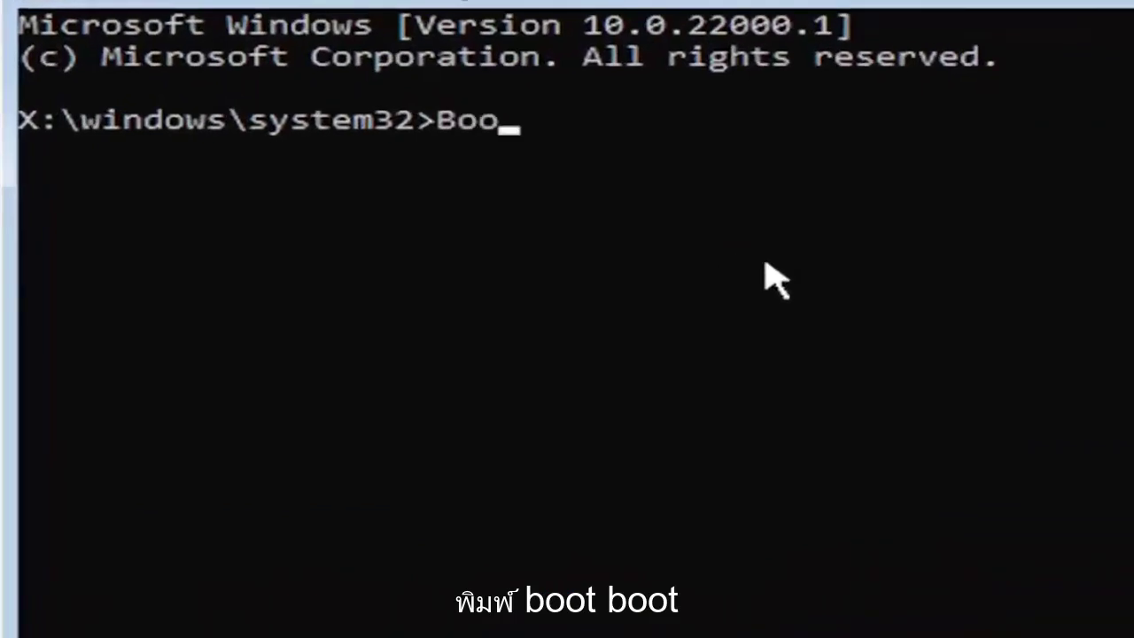
text(trec)
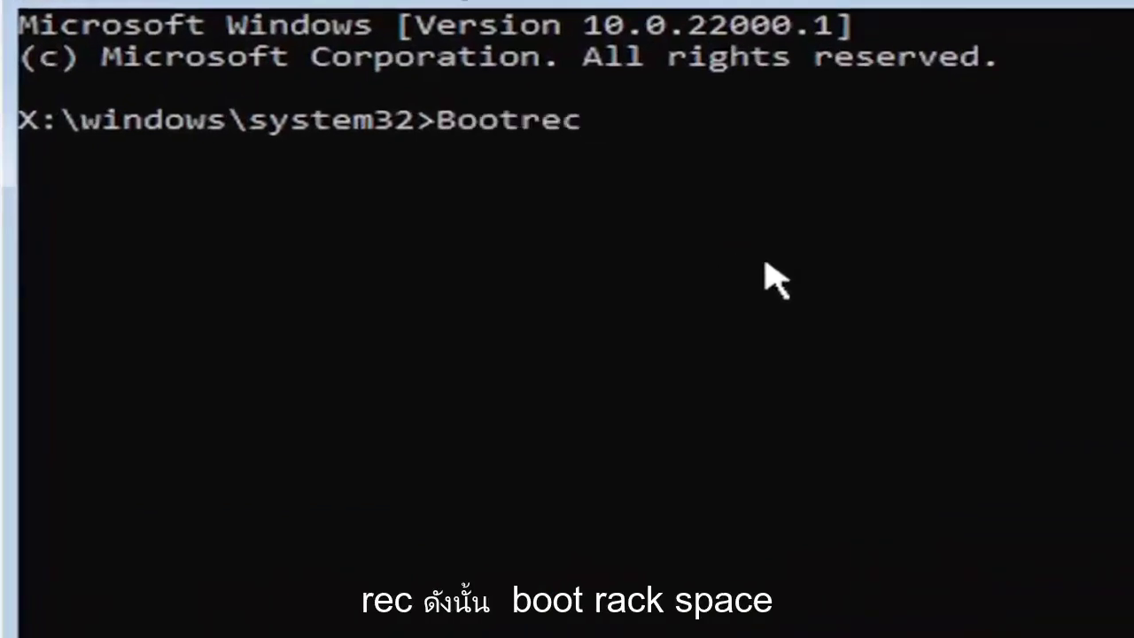
text( /fix)
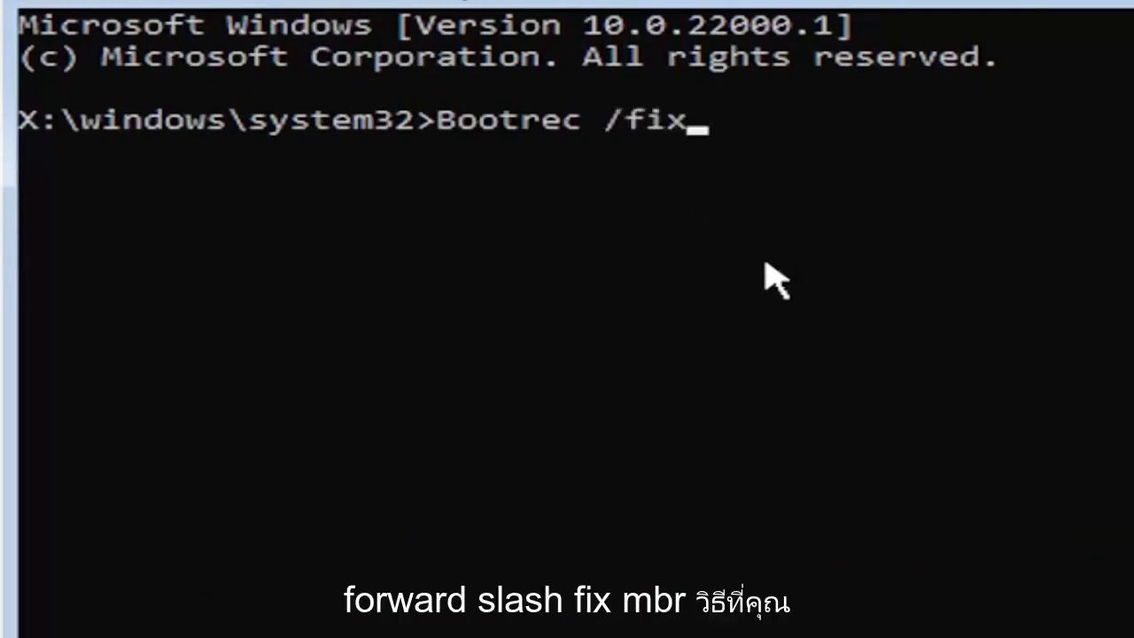
text(mbr)
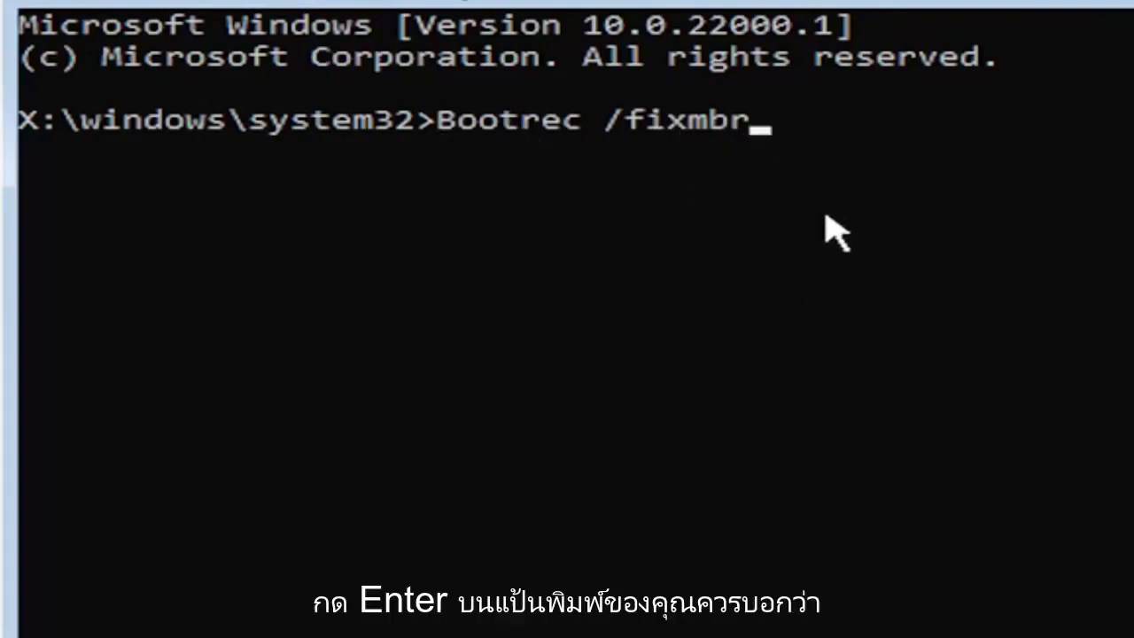
key(Return)
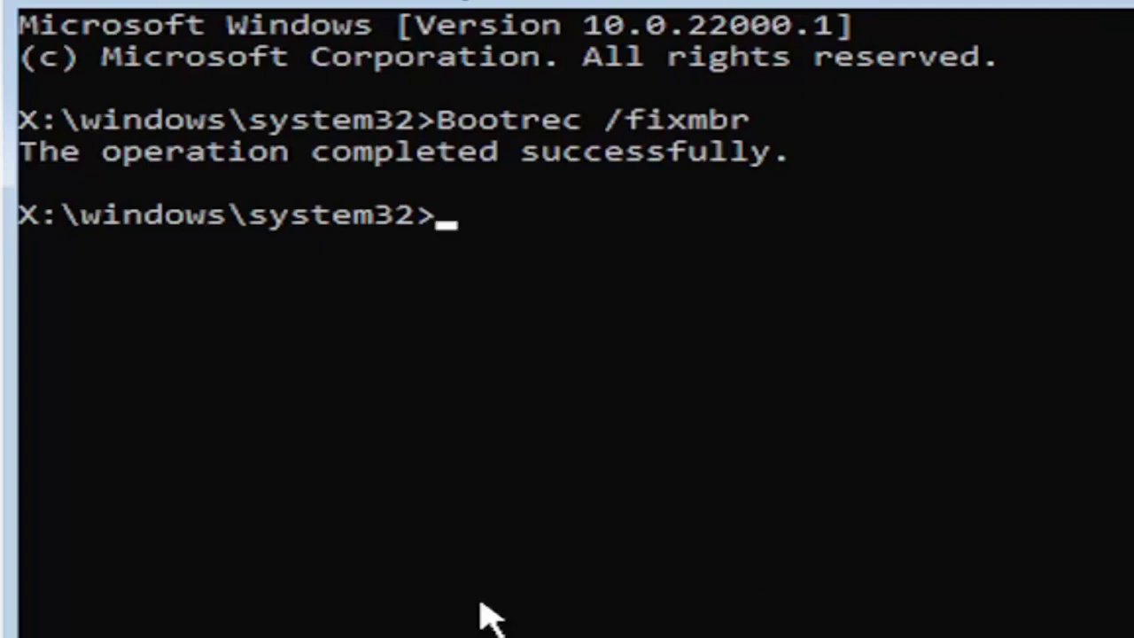
- Export the boot configuration data to c:\bcdbackup with bcdedit /export
text(bcdedit )
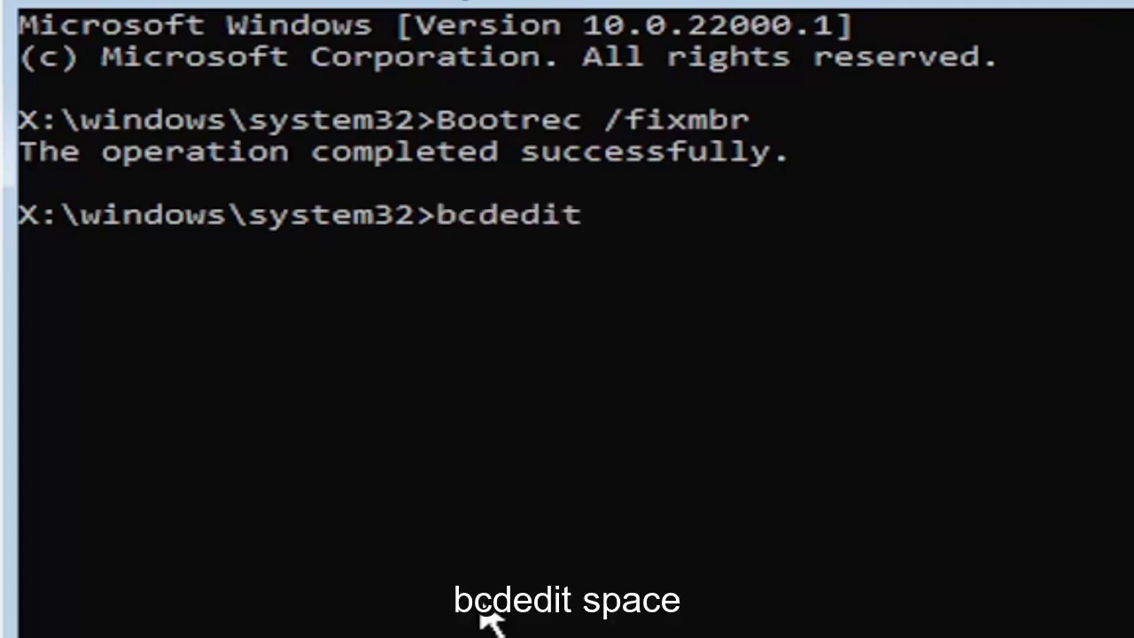
text(/export)
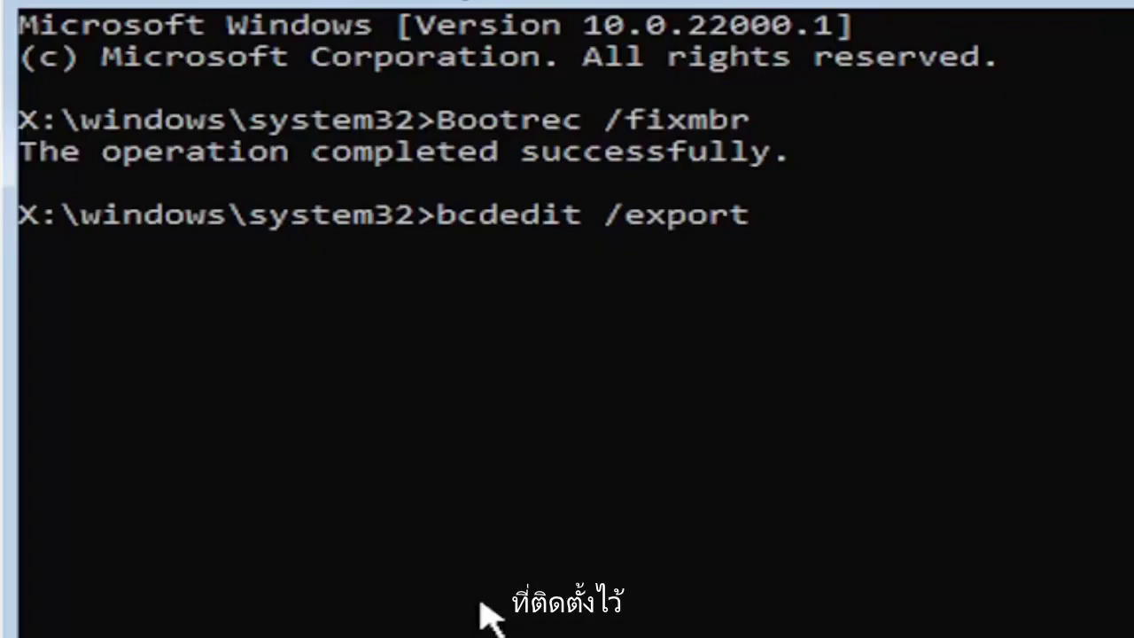
text(c)
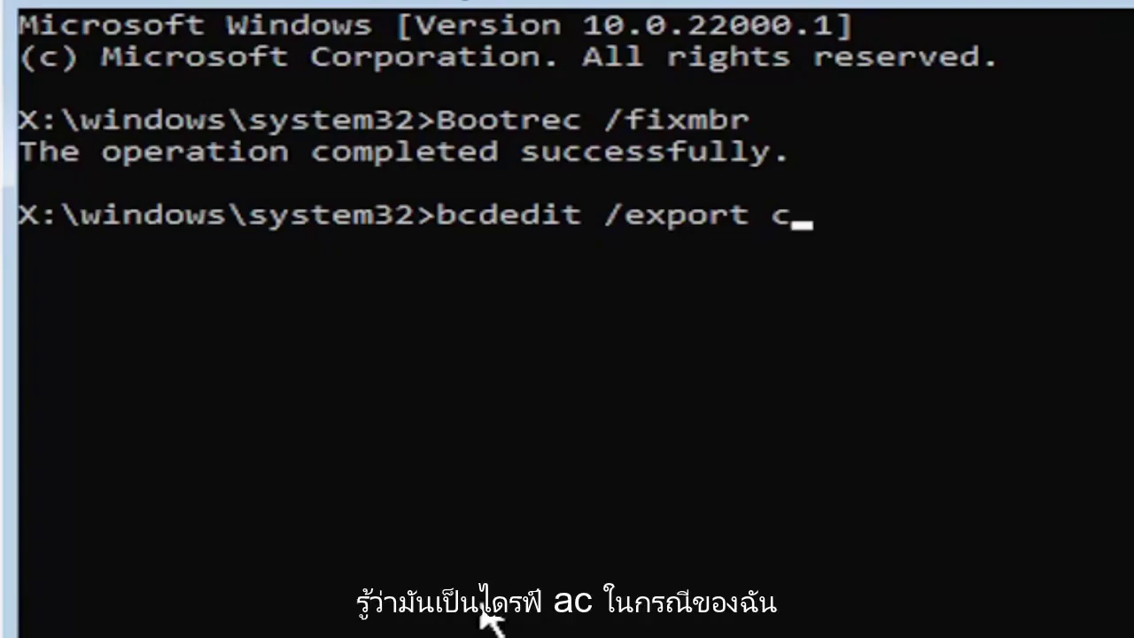
text(:)
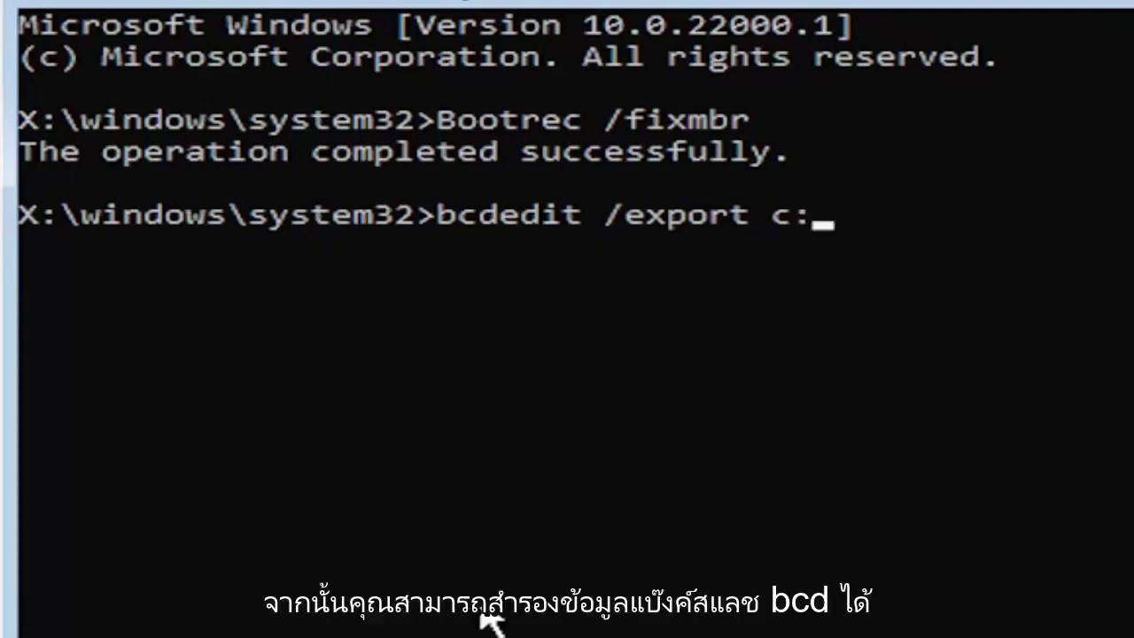
text(\bcdbackup)
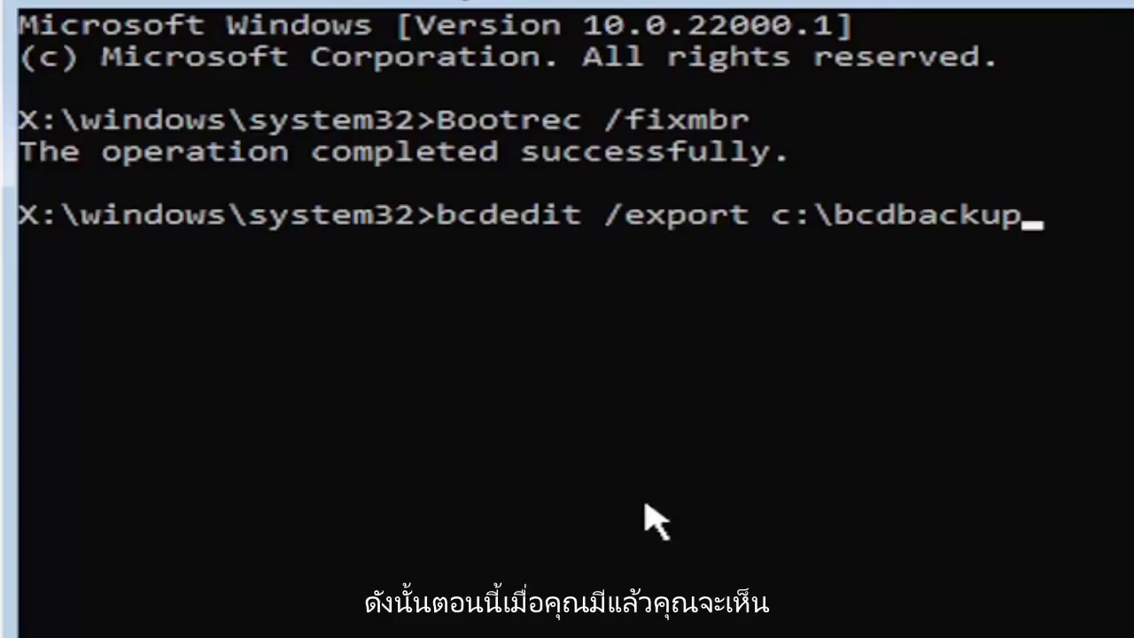
key(Return)
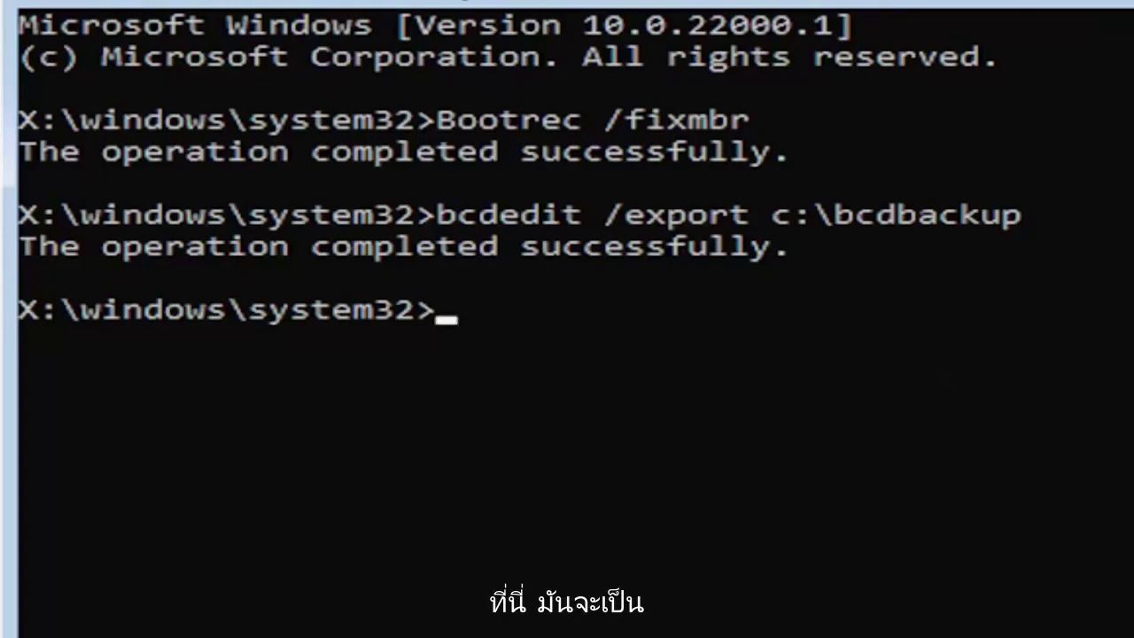
- Run attrib c:\boot\bcd -h -r -s to clear the BCD file's hidden, read-only and system flags
text(att)
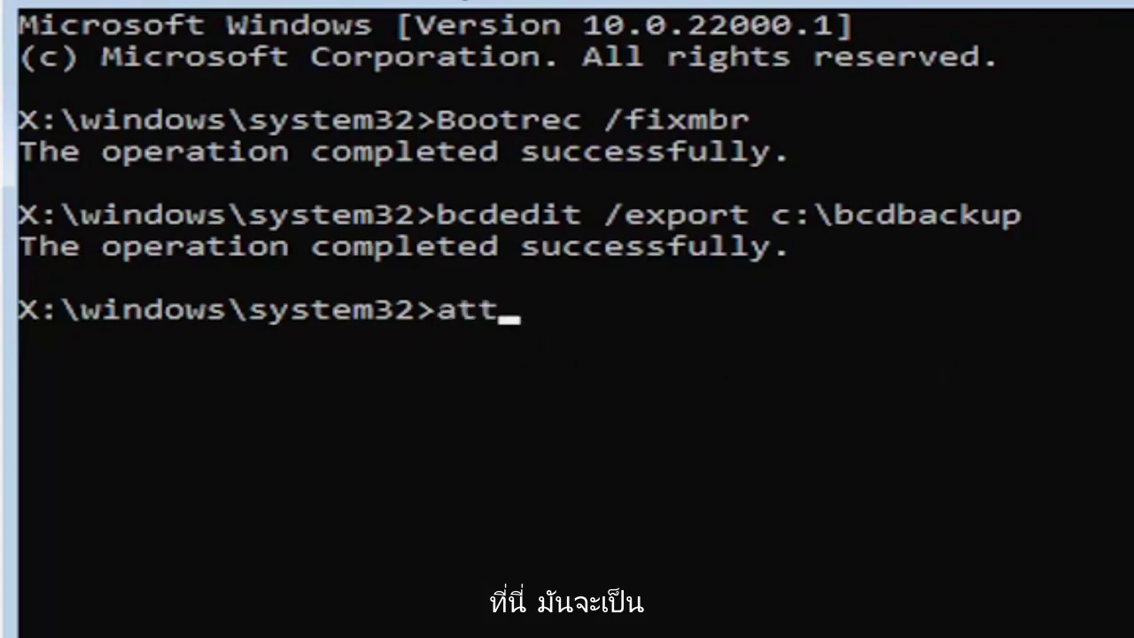
text(rib)
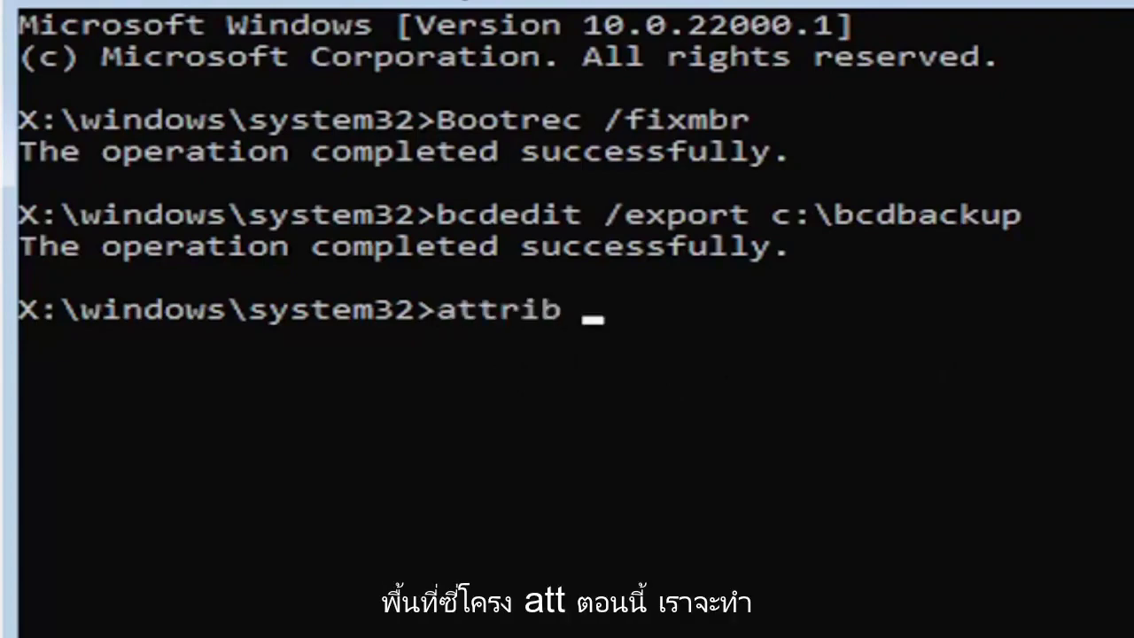
text( c)
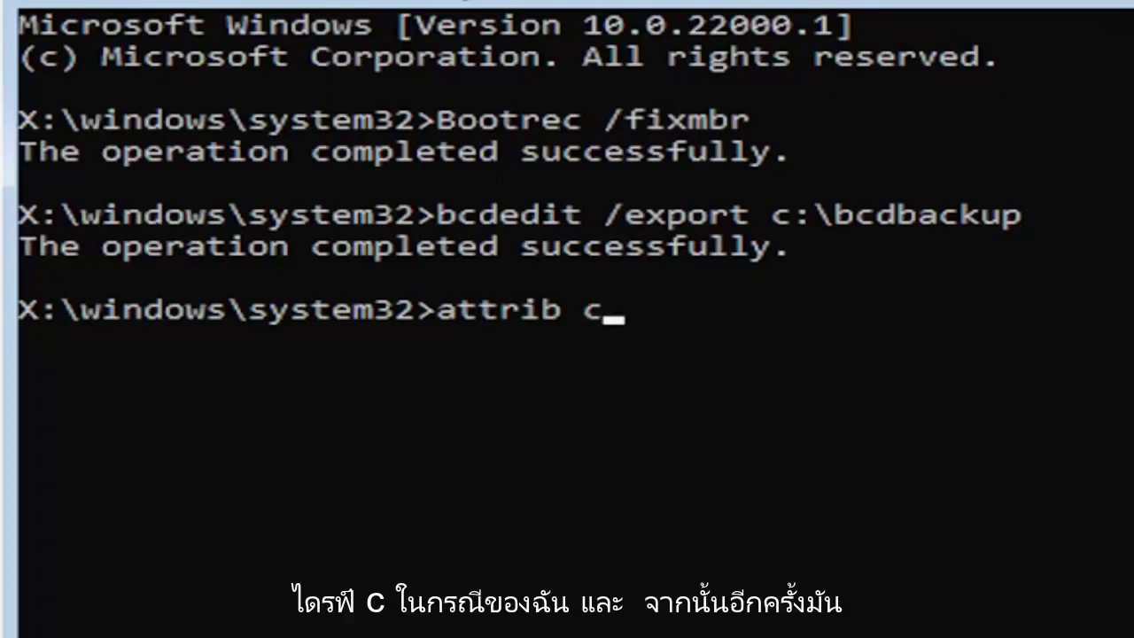
text(:)
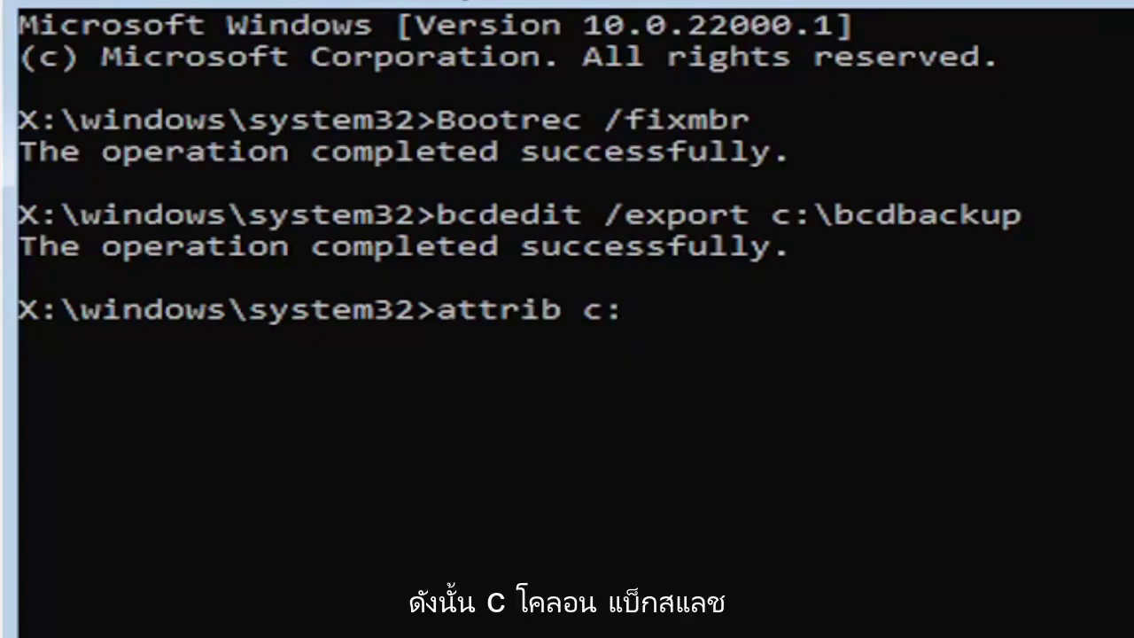
text(\boo)
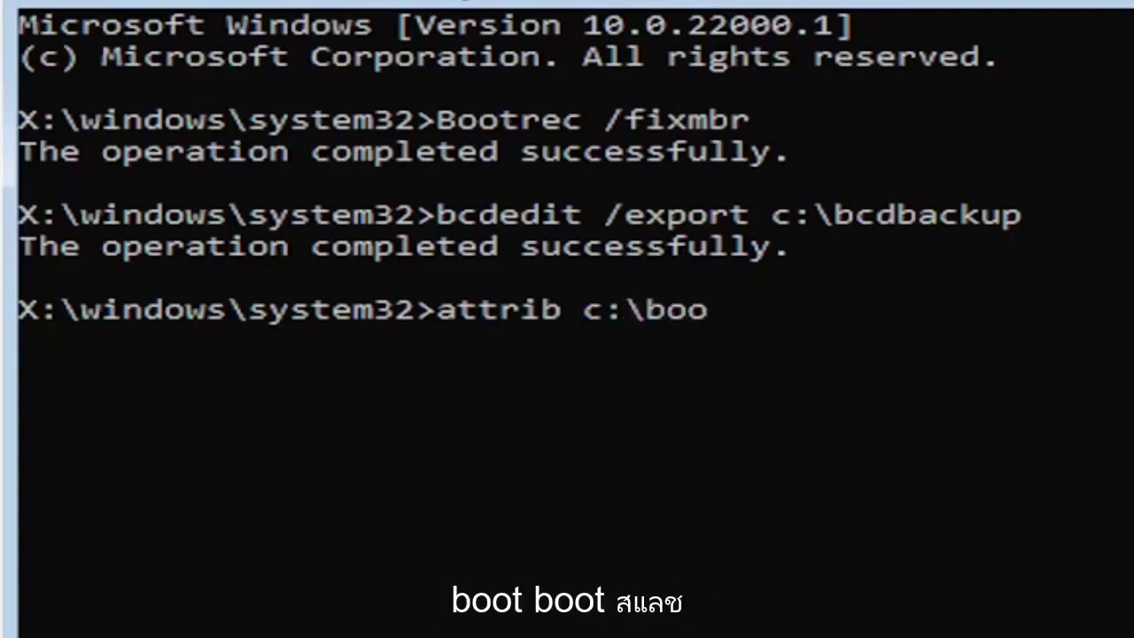
text(t\bcd)
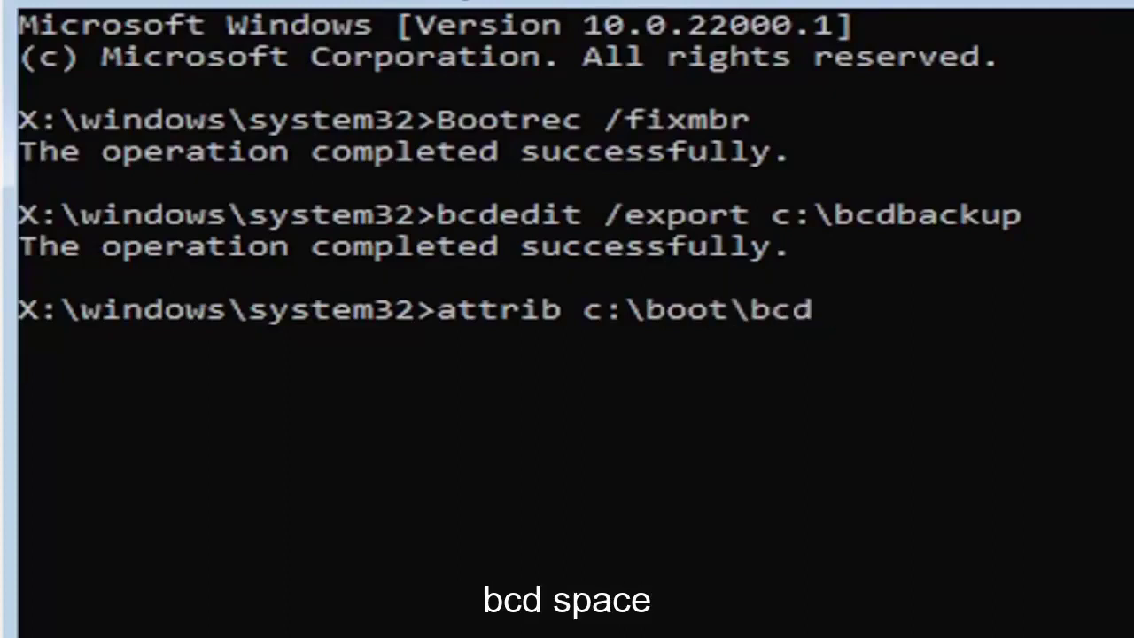
text( -h -r -s)
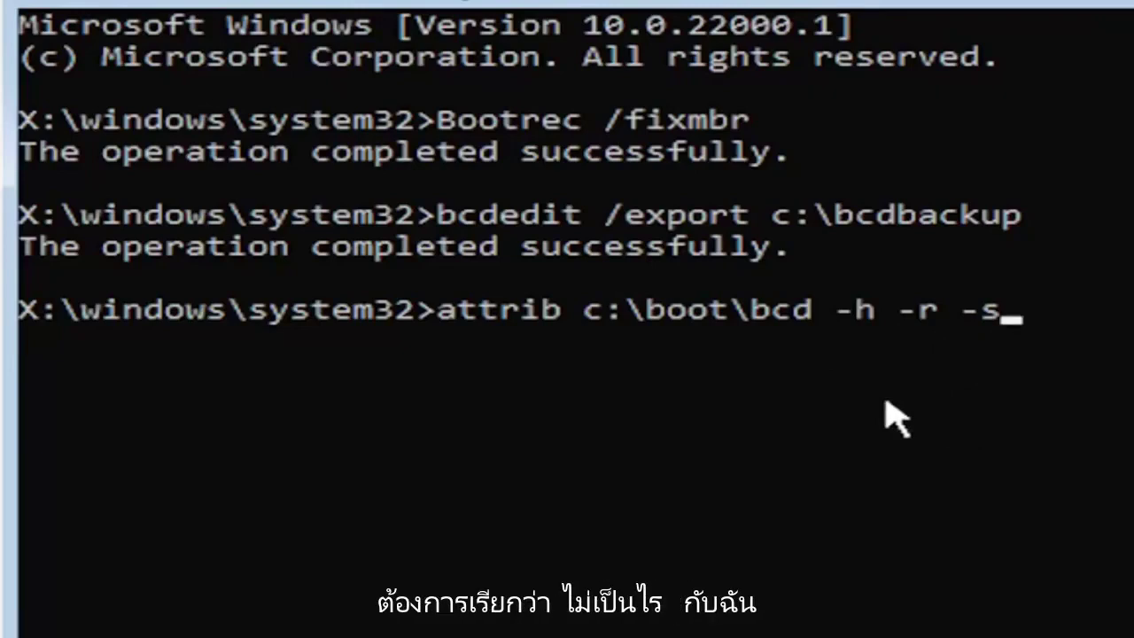
key(Return)
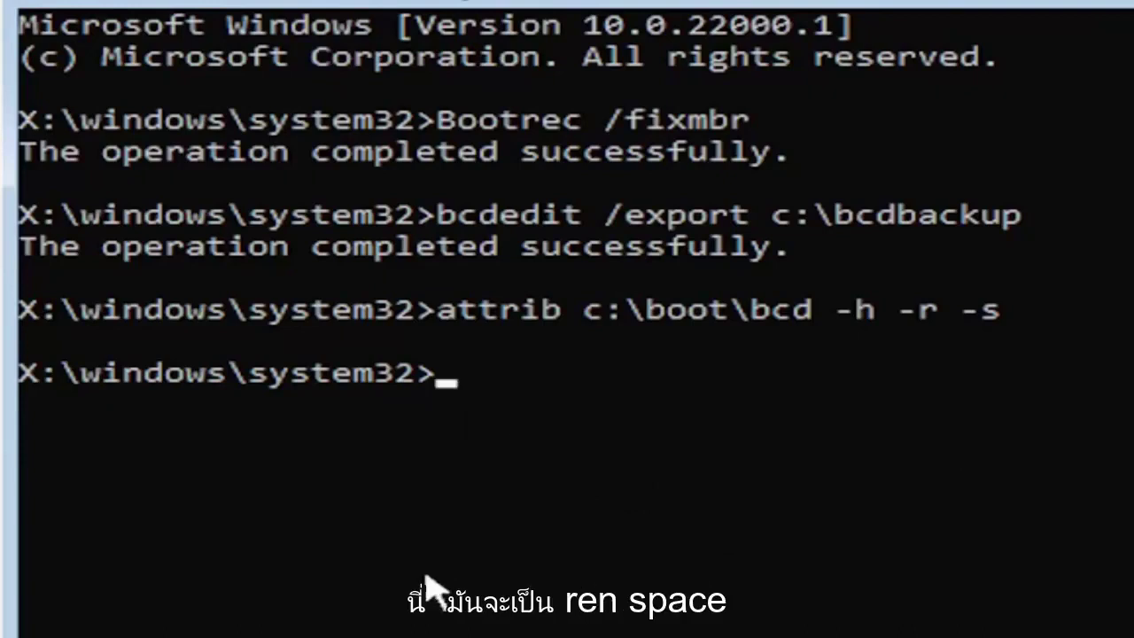
- Run ren c:\boot\bcd bcd.old to rename the boot configuration file
text(ren)
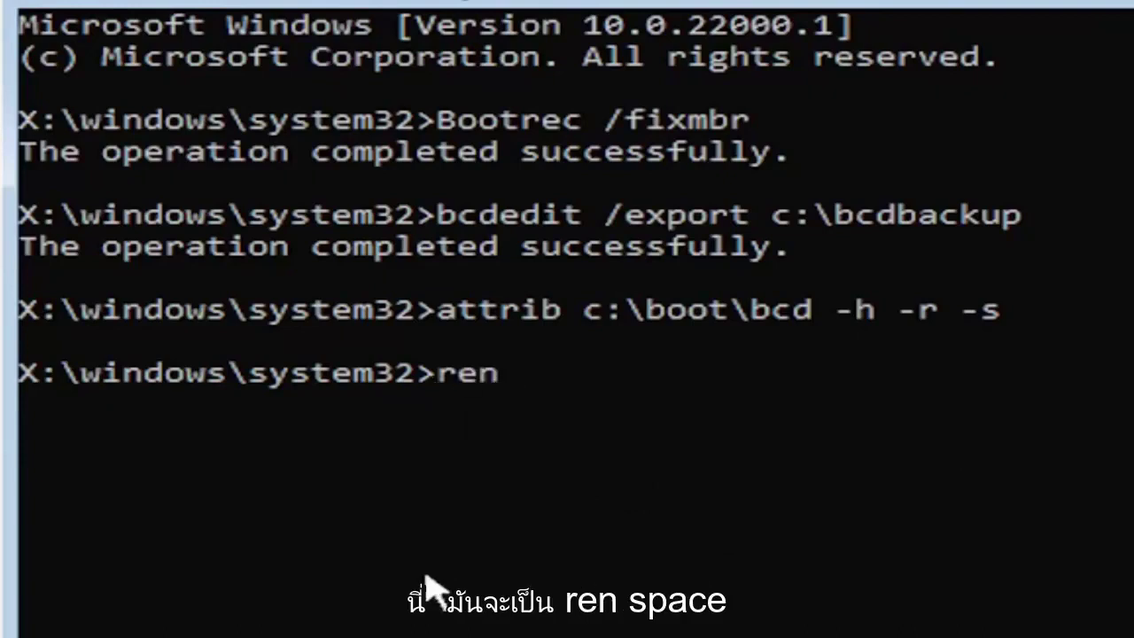
text( c)
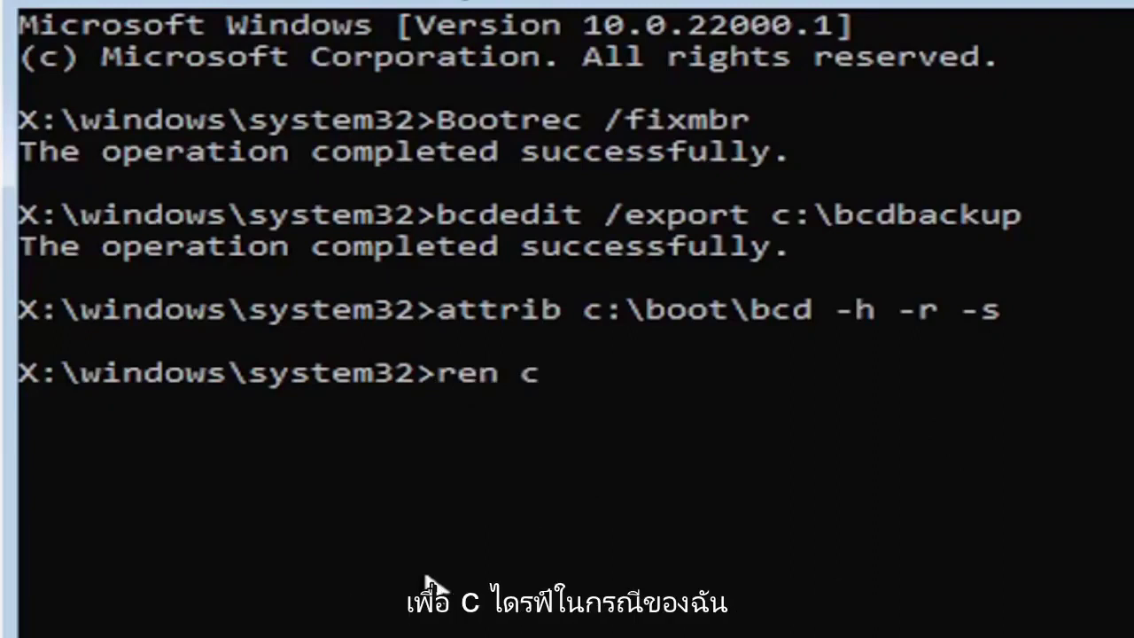
text(:)
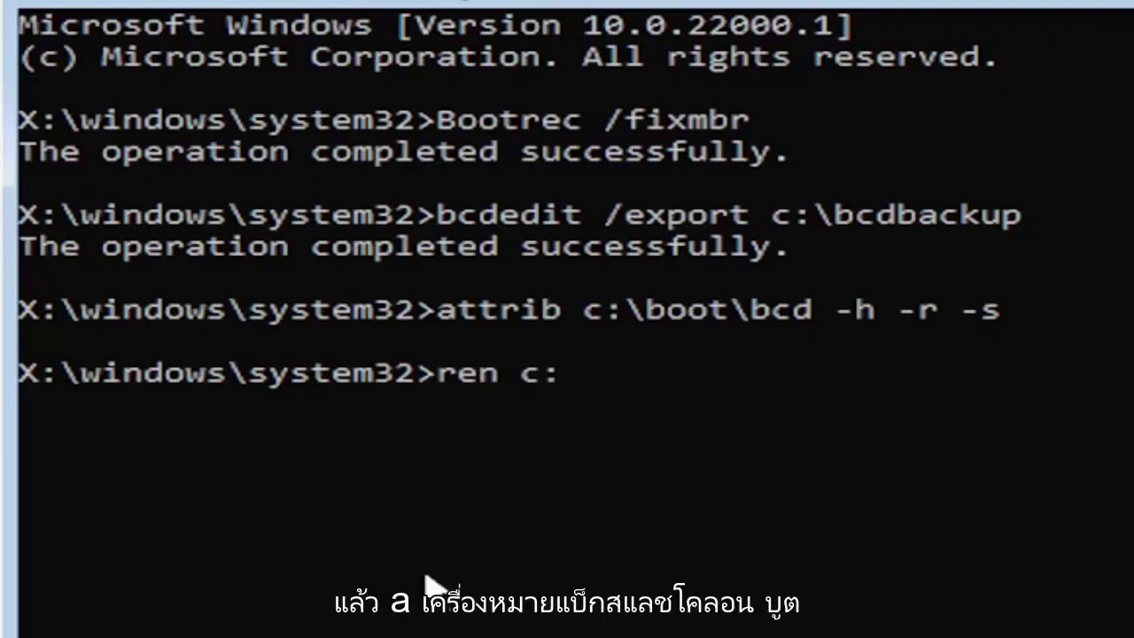
text(\boot\)
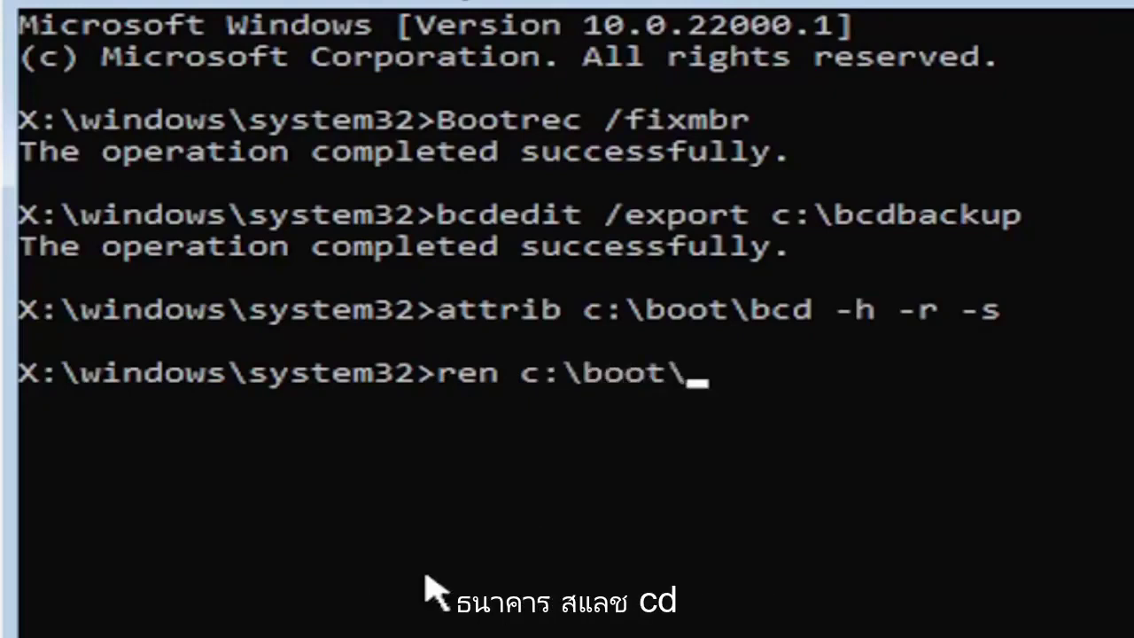
text(bcd )
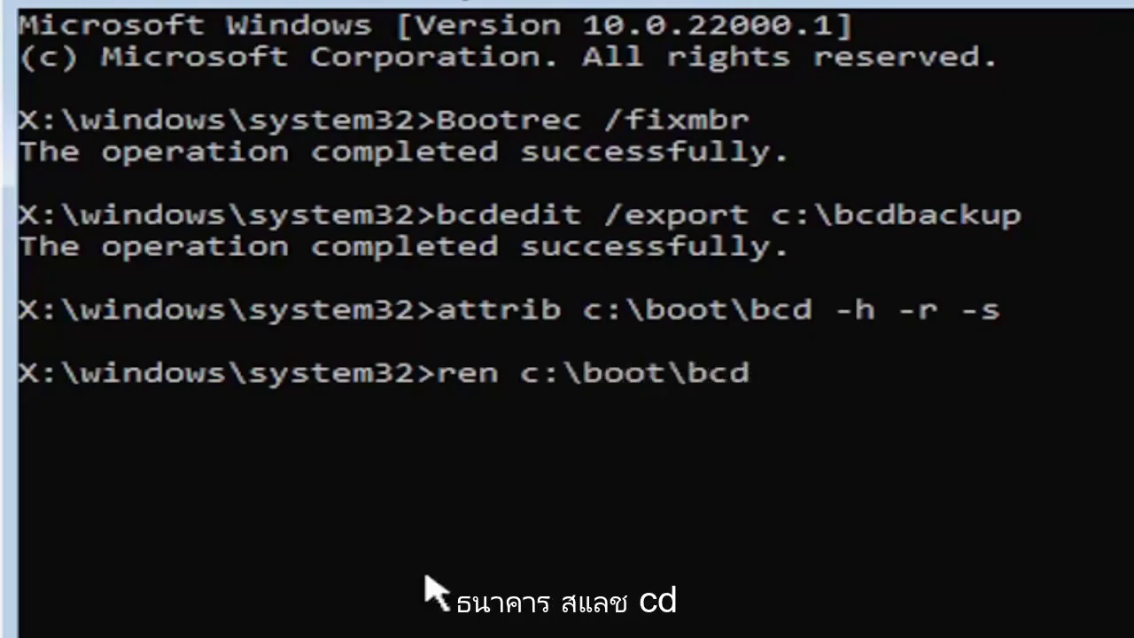
text(bcd.old)
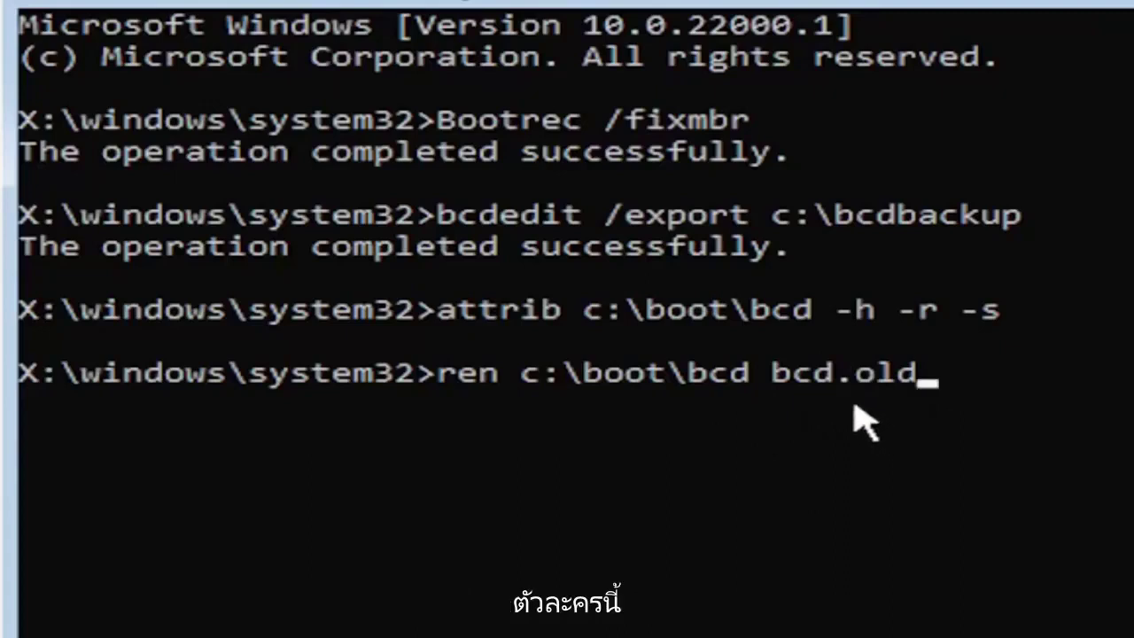
key(Return)
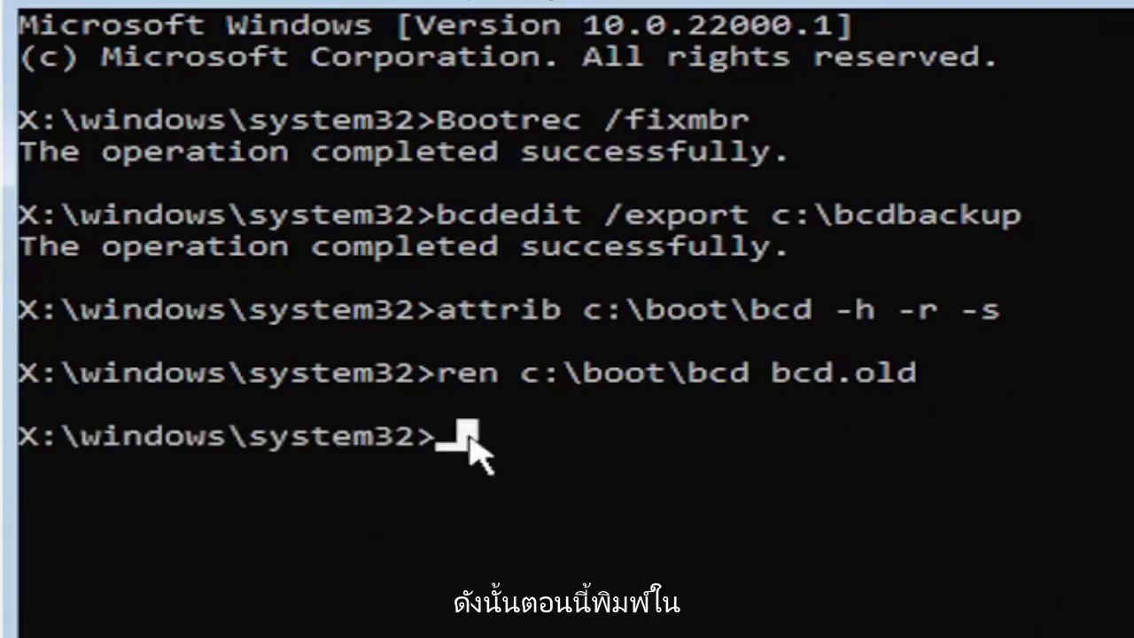
- Run bootrec /rebuildbcd and answer y to add D:\Windows to the boot list
text(bo)
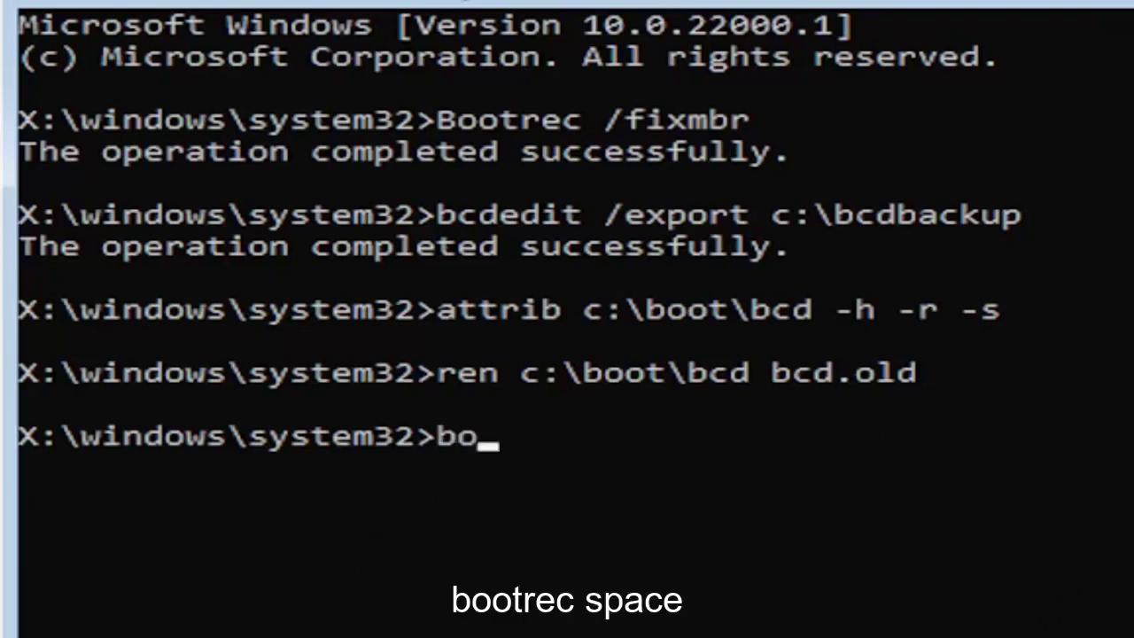
text(otrec )
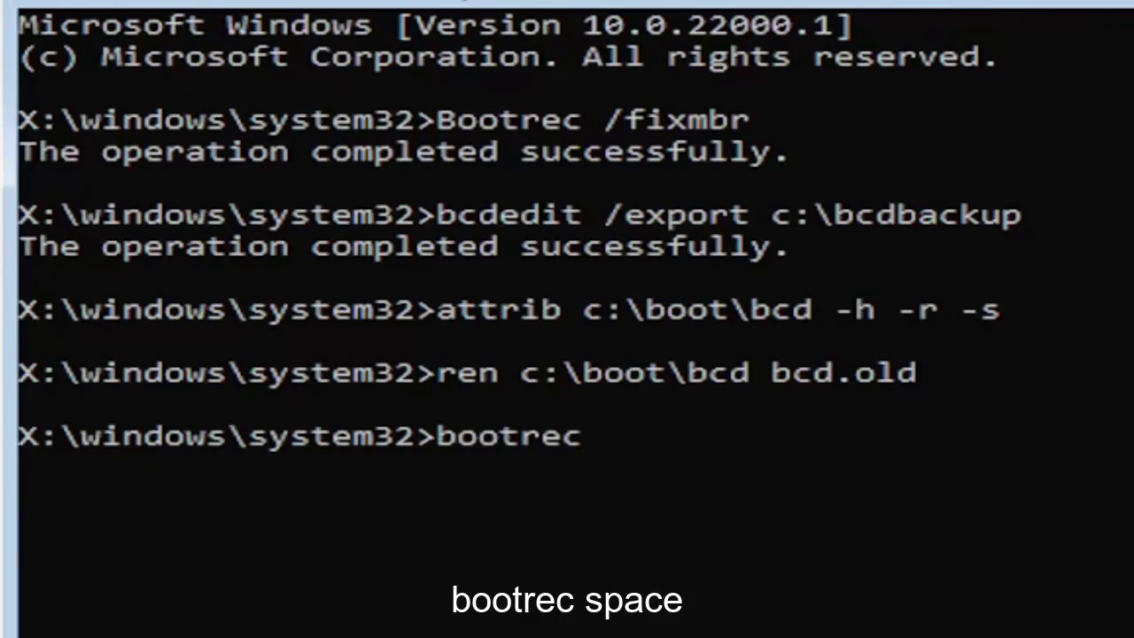
text(/rebuild)
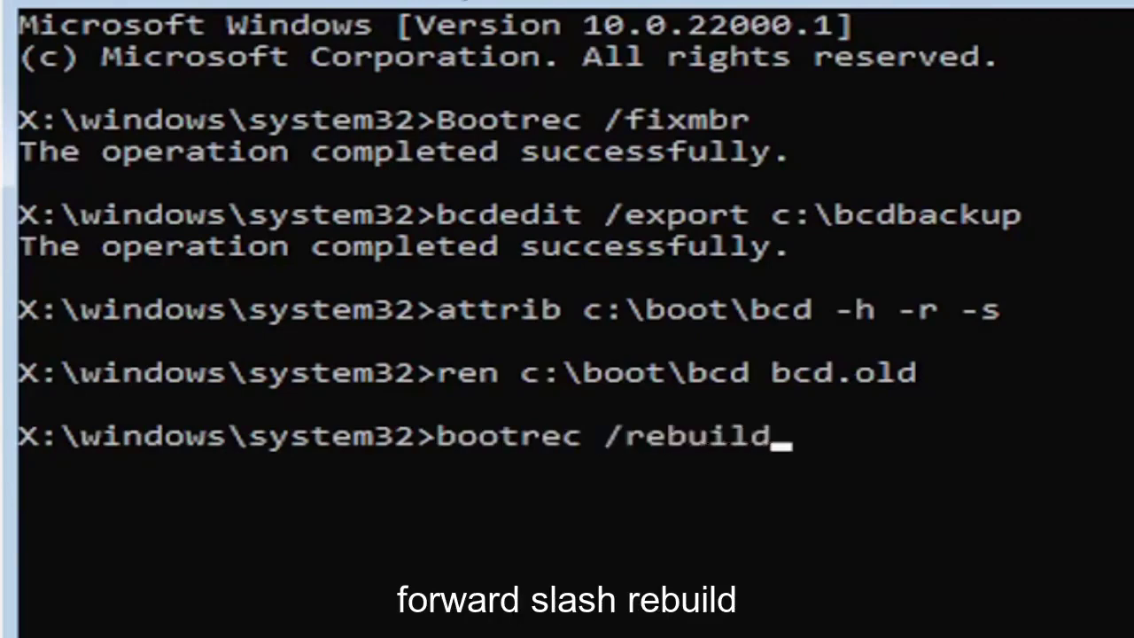
text(bcd)
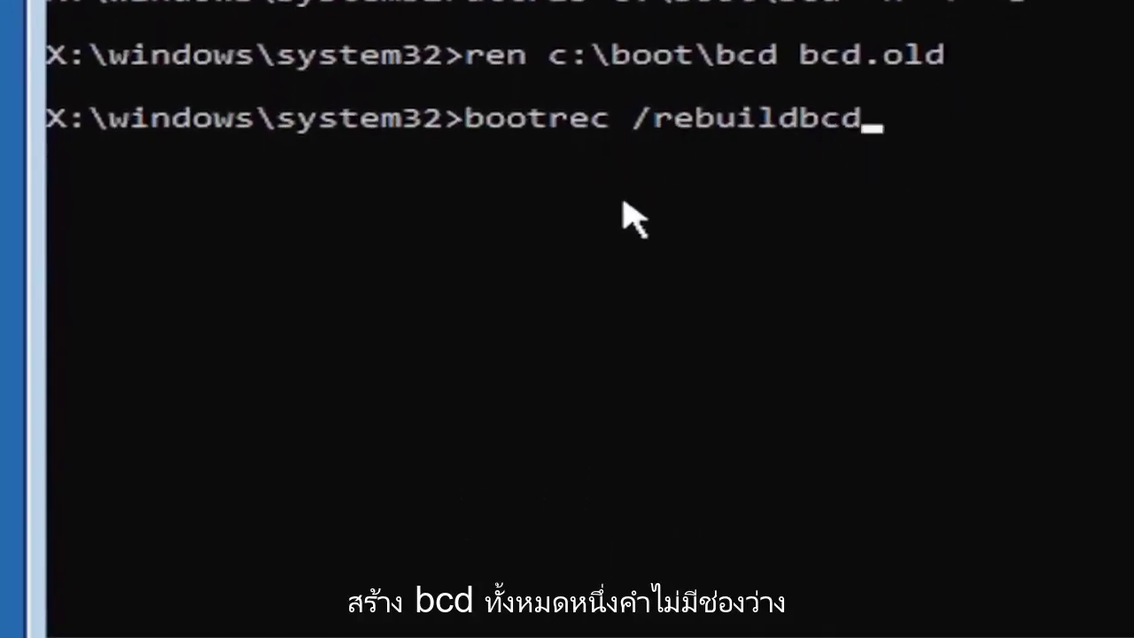
key(Return)
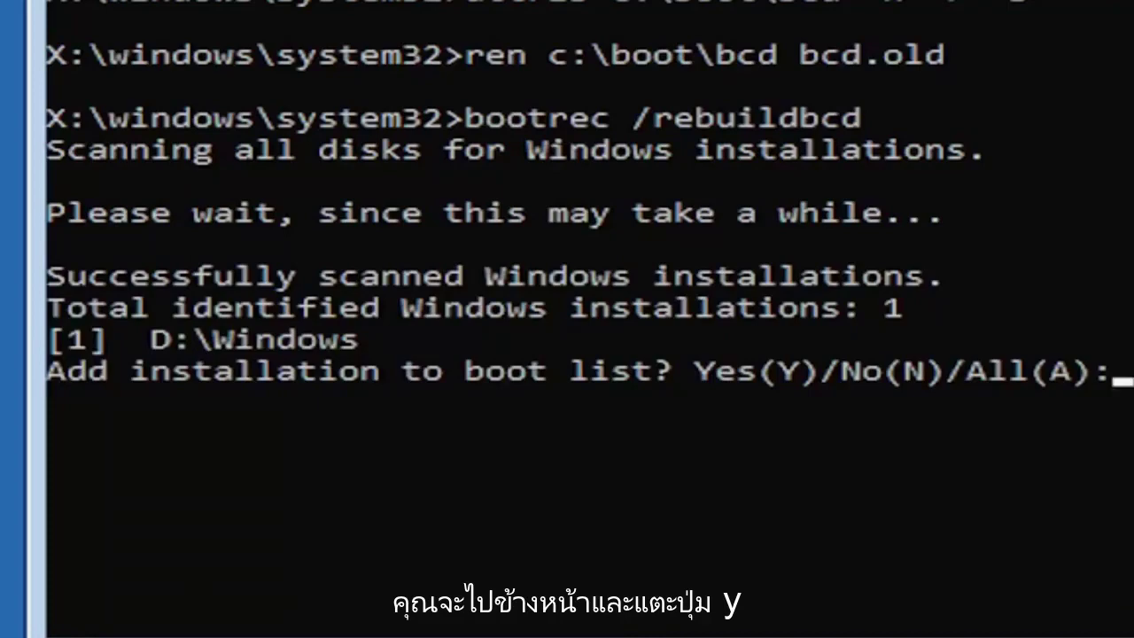
text(y)
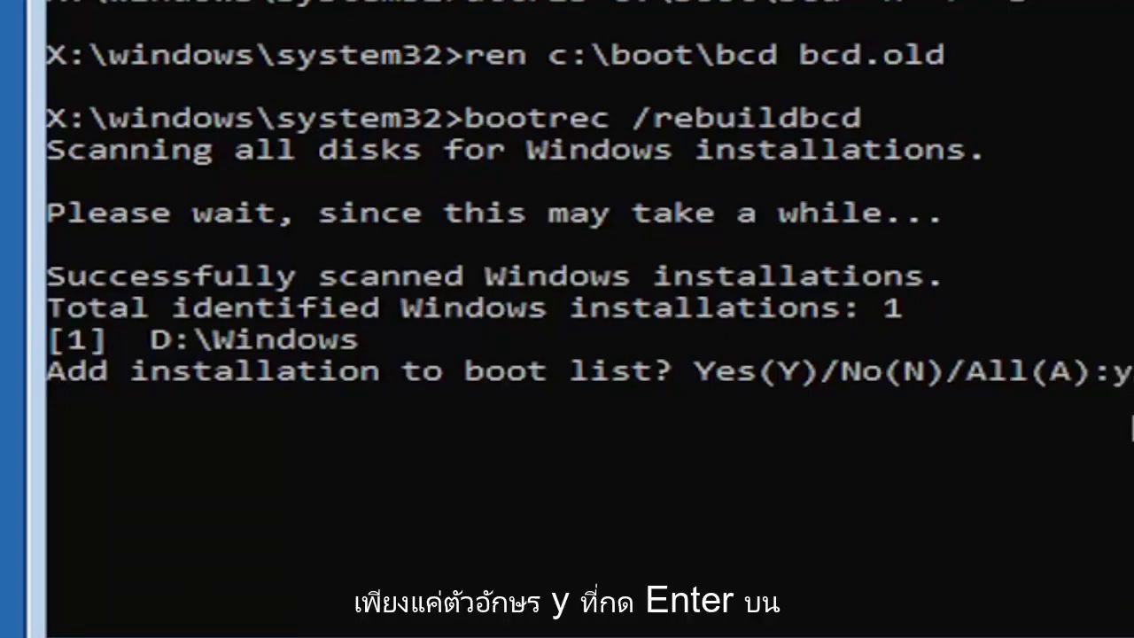
key(Return)
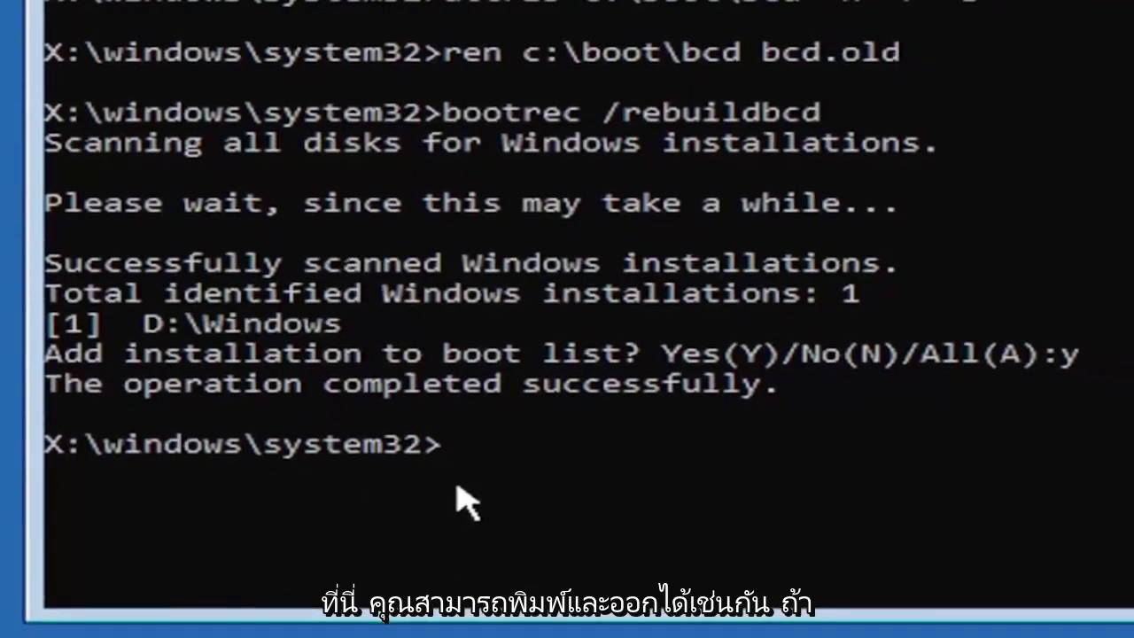
- Close the Command Prompt window to return to the Choose an option screen
click(1103, 40)
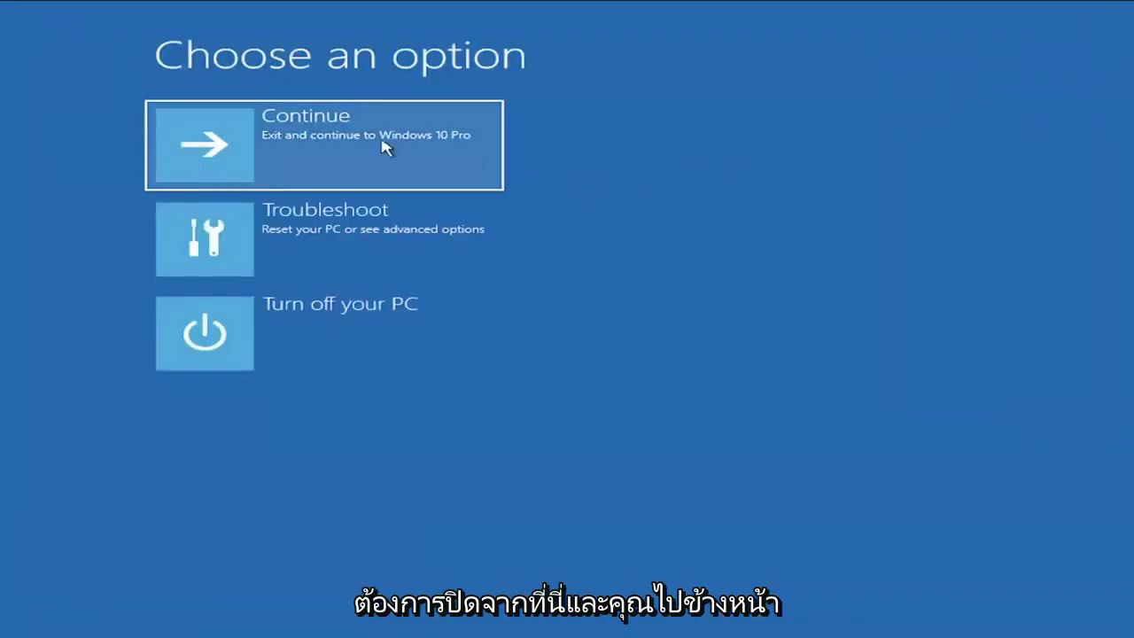